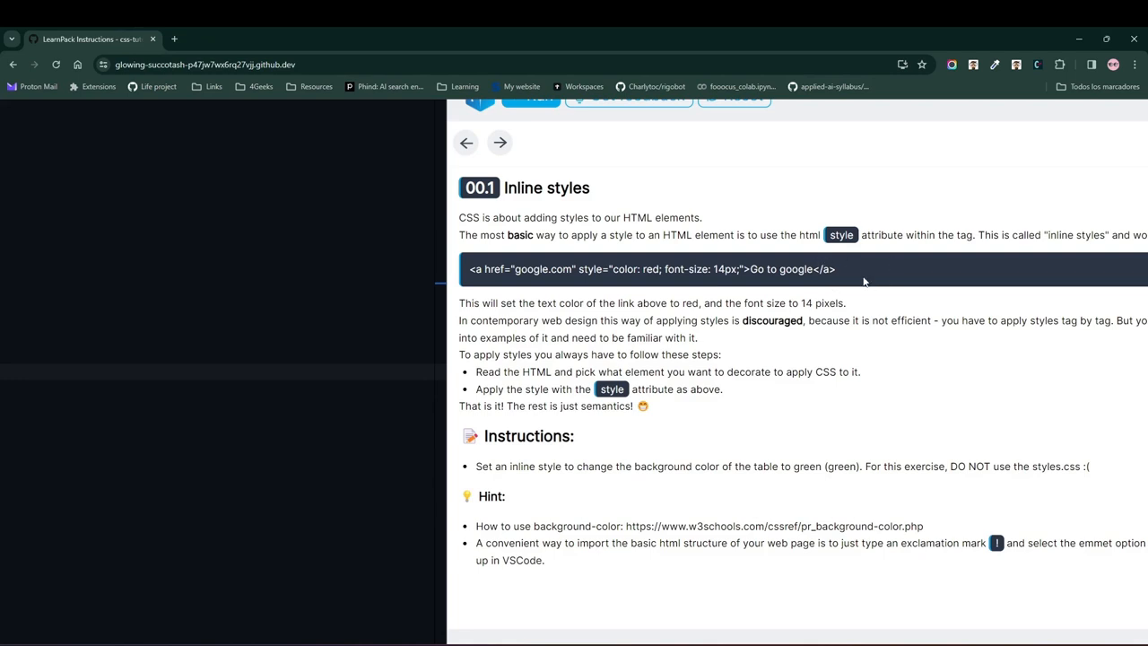
Step: Select part of the example inline-style snippet in the instructions panel
mouse_move(852, 280)
left_mouse_down()
mouse_move(703, 284)
mouse_move(488, 263)
left_mouse_up()
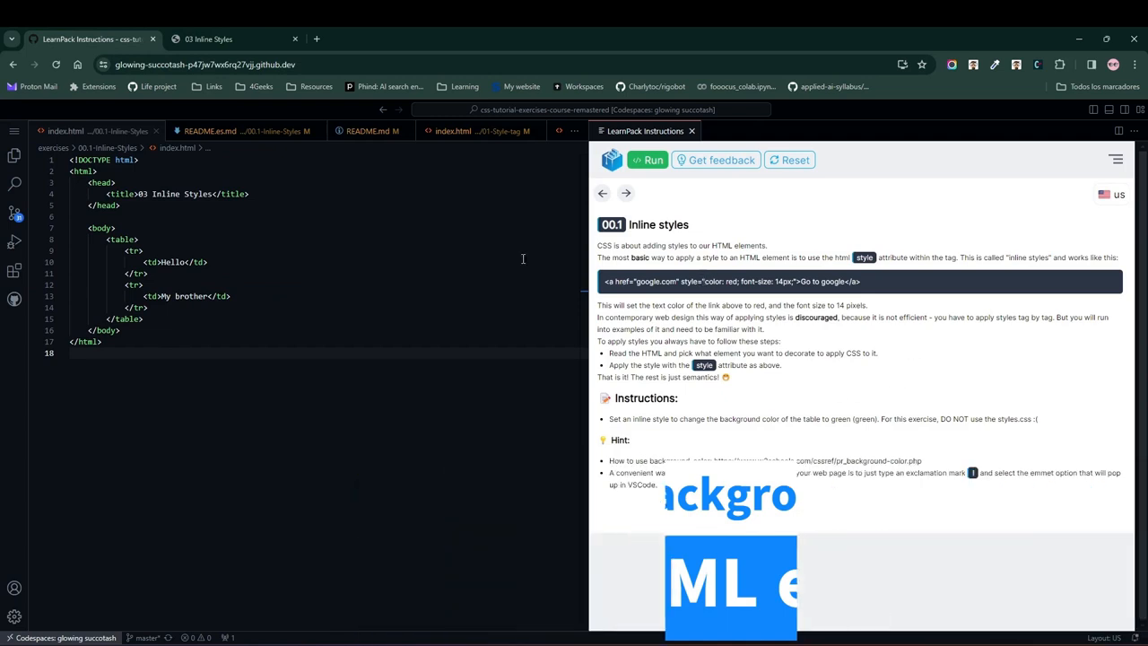
Step: Add style="background-color: green" to the <table> tag via autocomplete and run the exercise
left_click(136, 239)
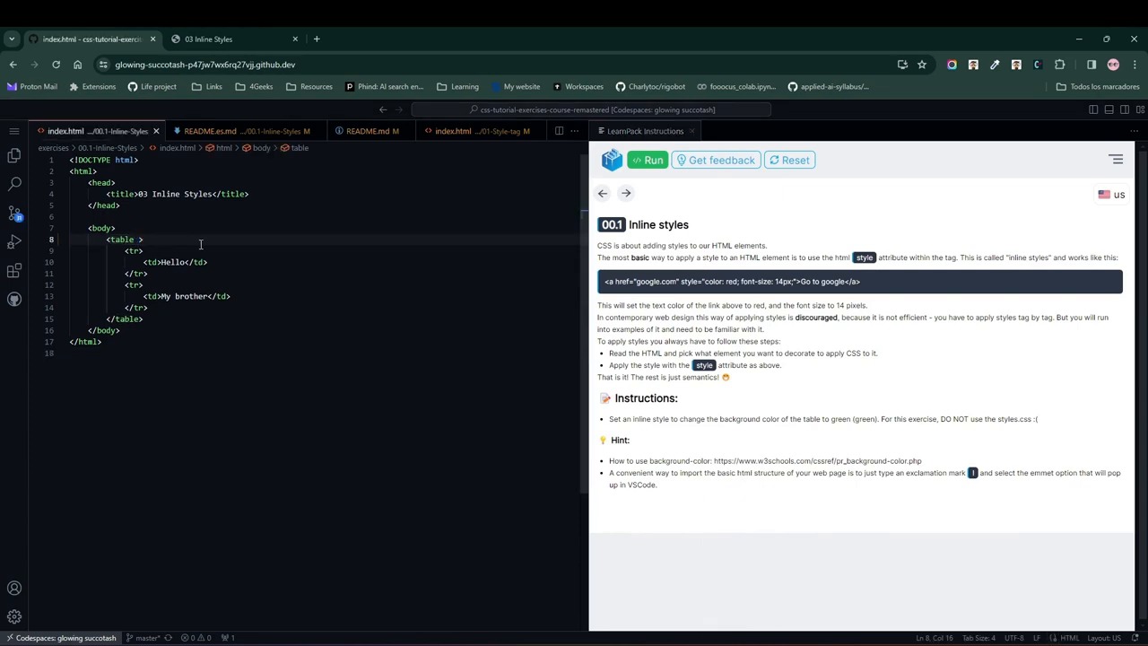
type("sty")
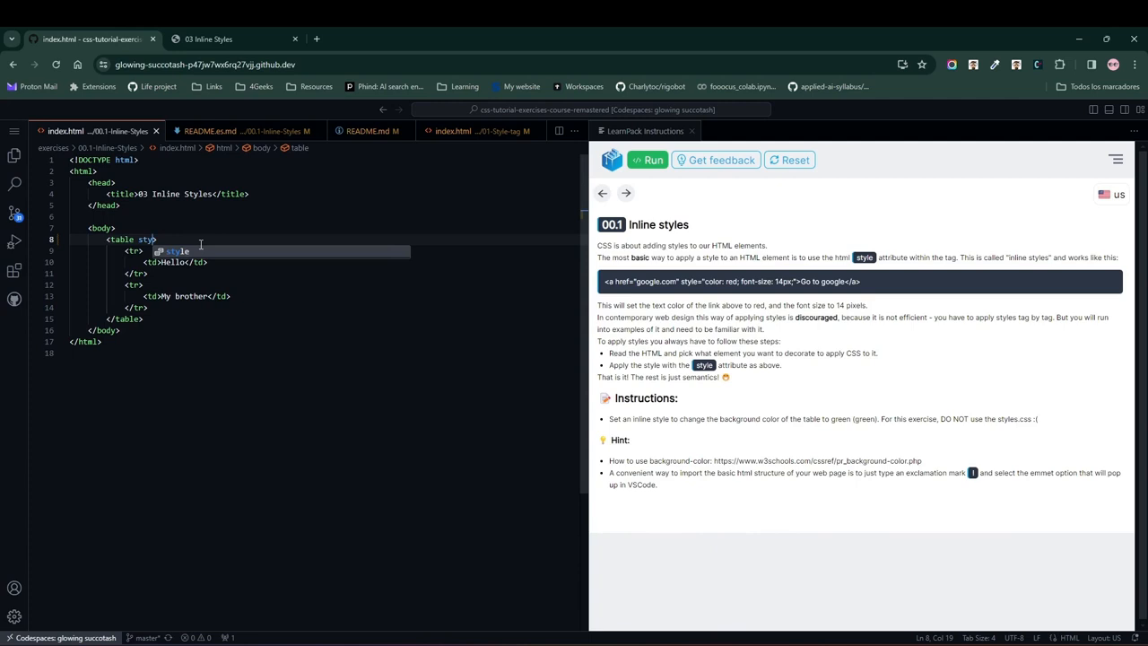
key("Return")
type("bac")
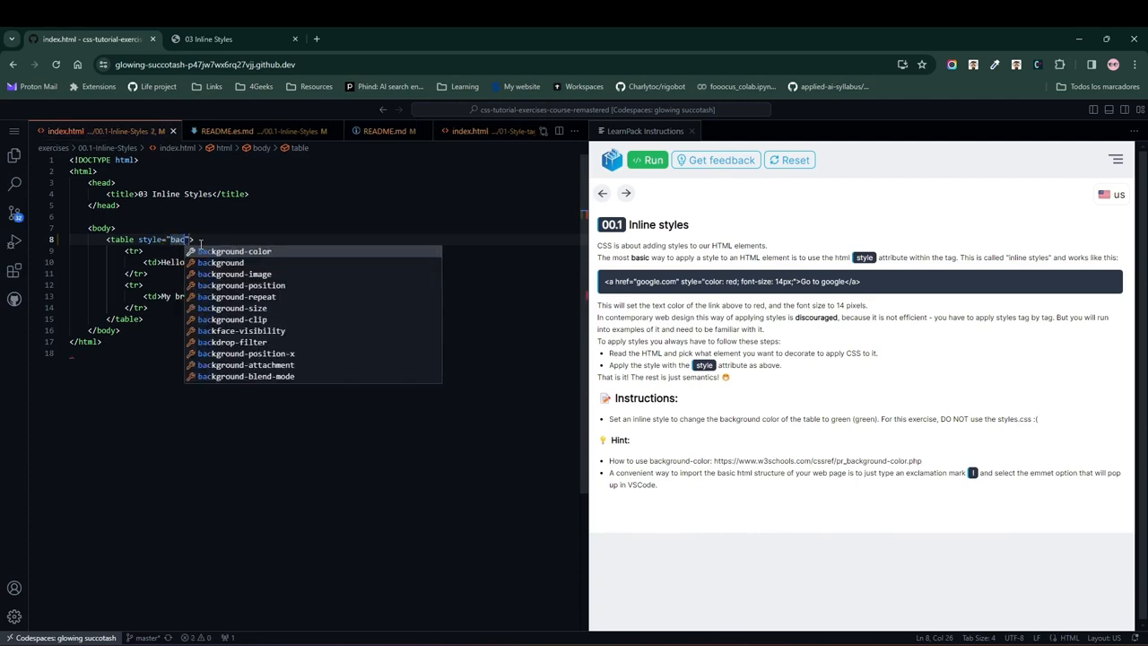
key("Return")
type("green")
left_click(653, 167)
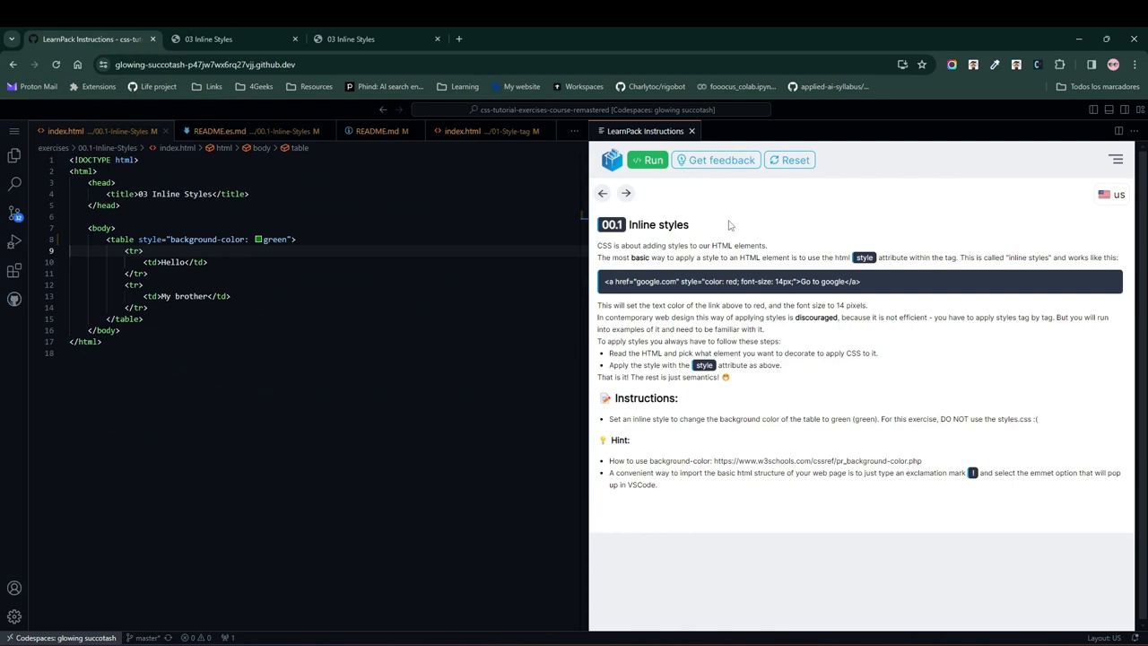
Step: Show the terminal and run the exercise tests from Get feedback to confirm all pass
left_click(452, 297)
key("ctrl+grave")
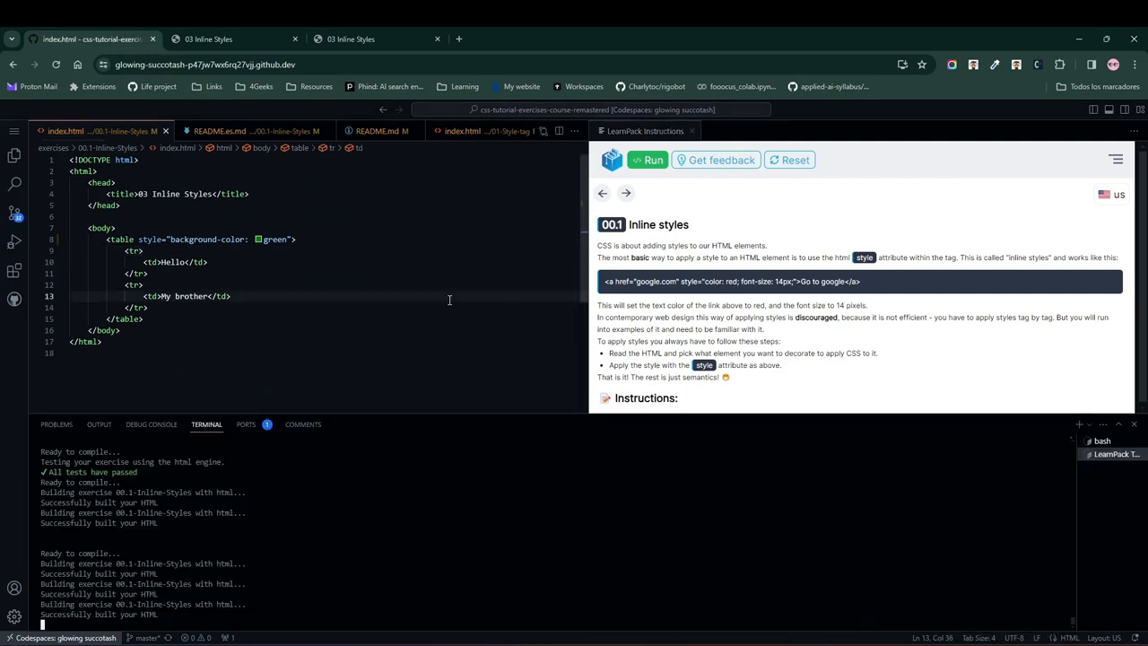
left_click(706, 161)
left_click(701, 182)
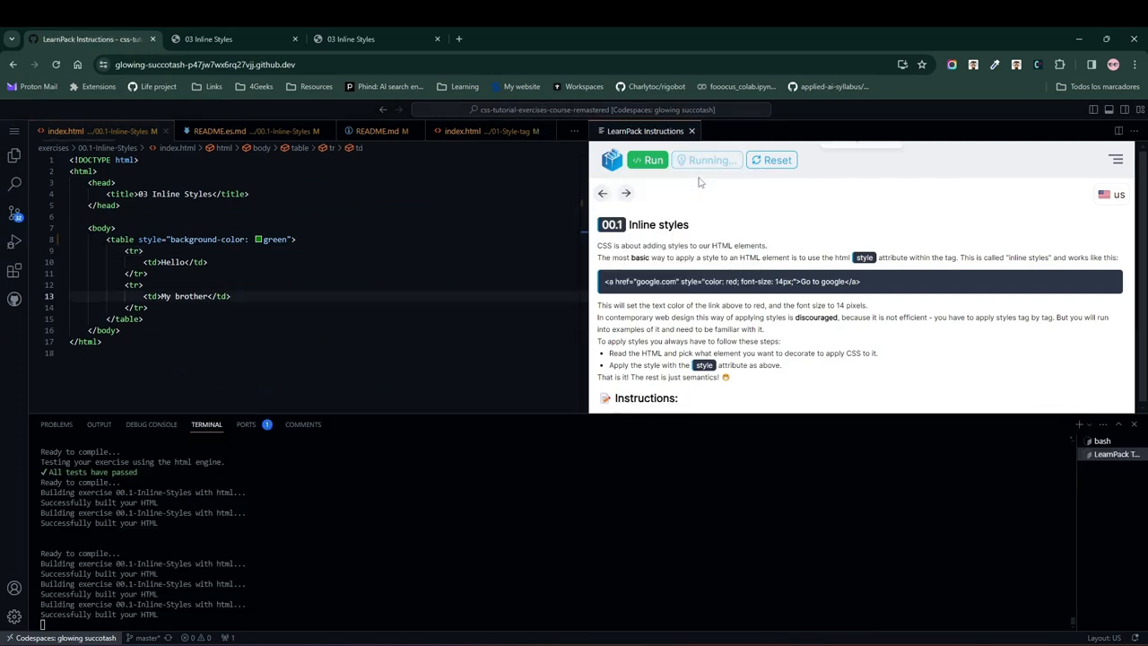